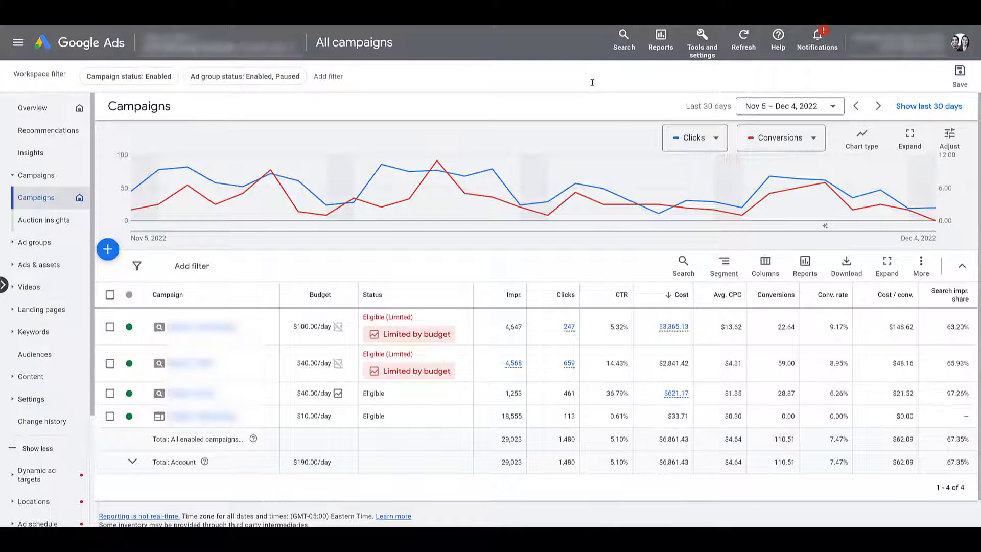
Open Attribution under Measurement in Tools and settings to see the path and device analysis overview.
click(693, 58)
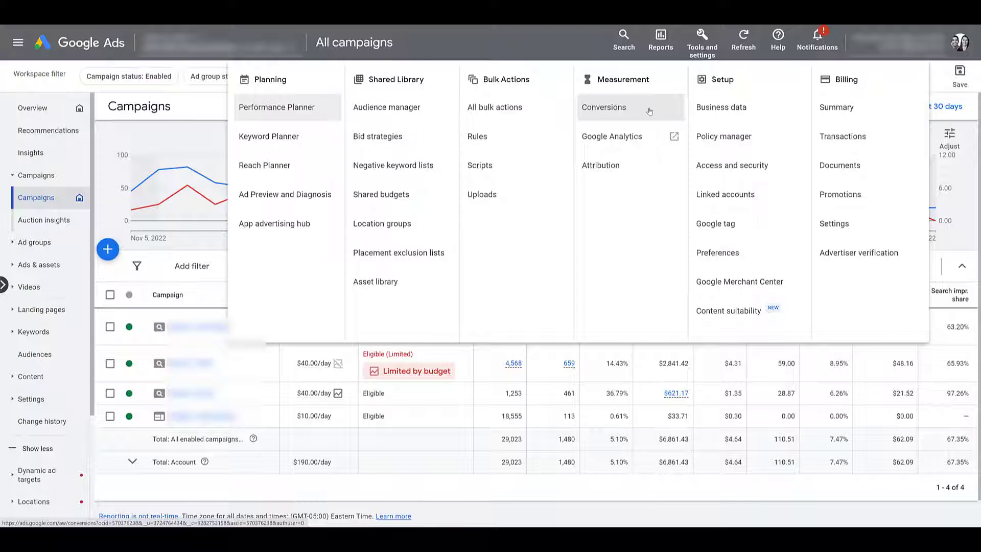
click(641, 170)
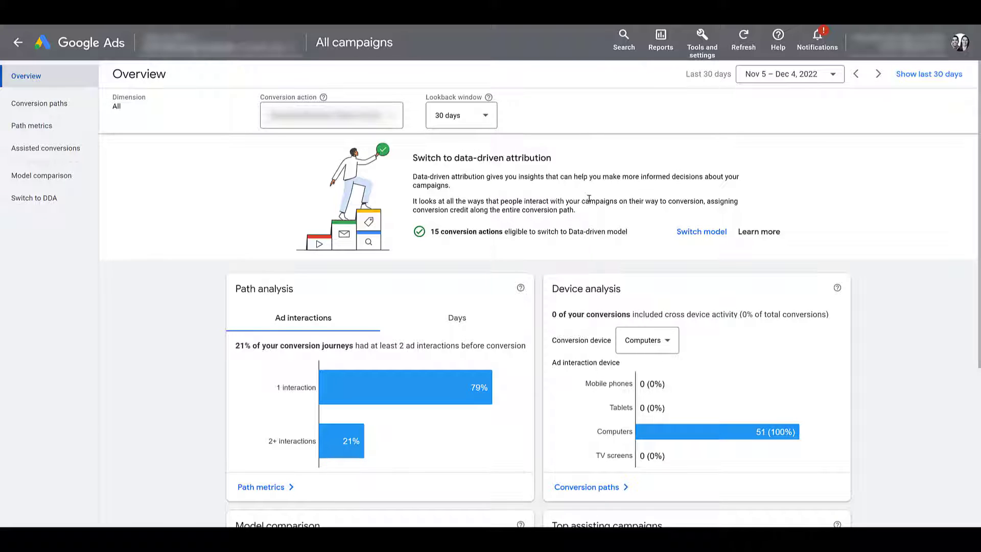
Switch to the Assisted conversions report and dismiss the yellow cross-network information banner.
click(70, 154)
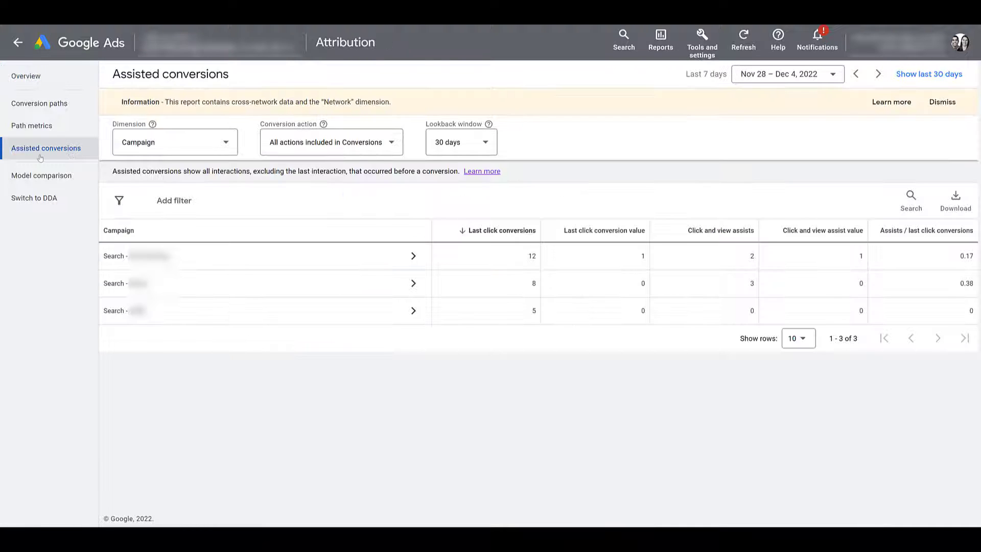
click(942, 102)
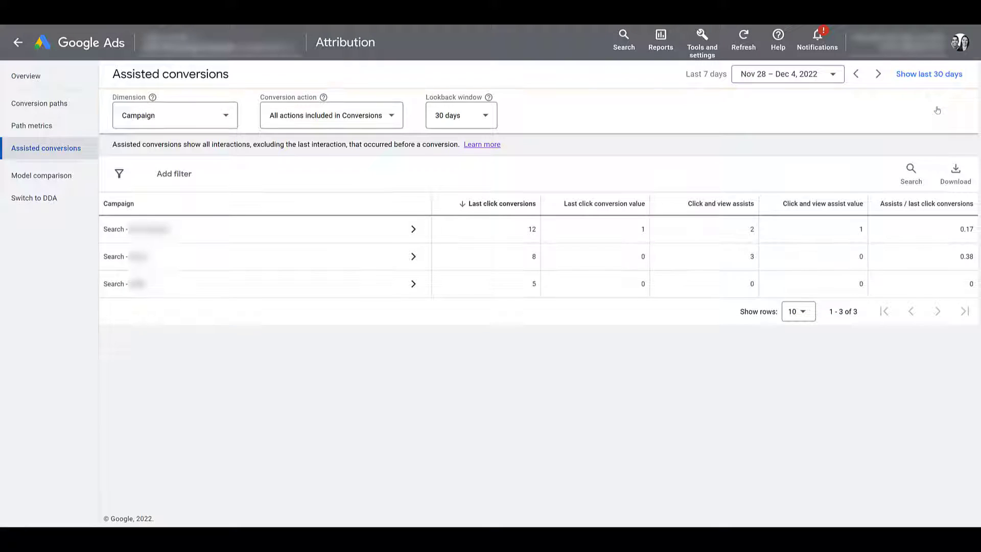
Set the report's date range to Last 30 days (Nov 5 – Dec 4, 2022), leaving filters unchanged.
click(183, 177)
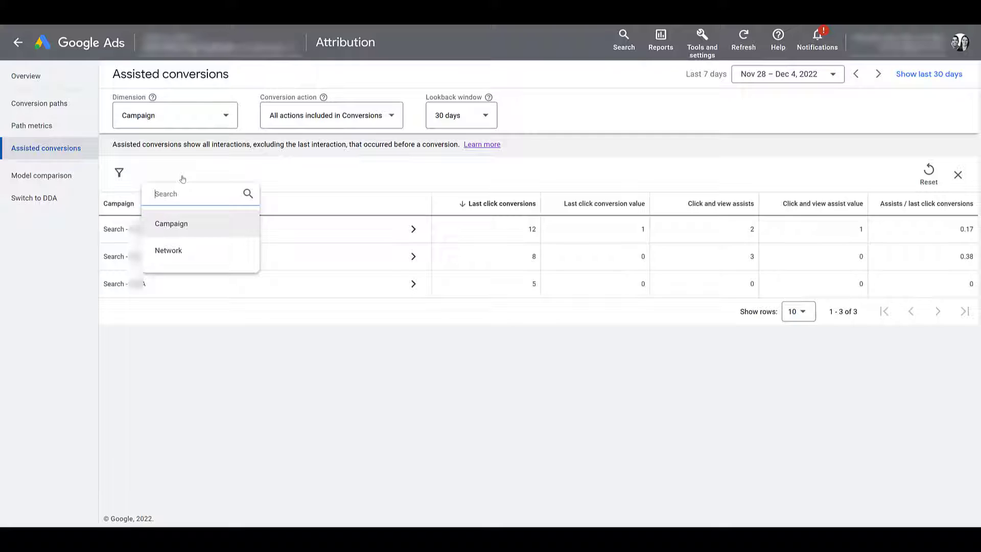
click(182, 178)
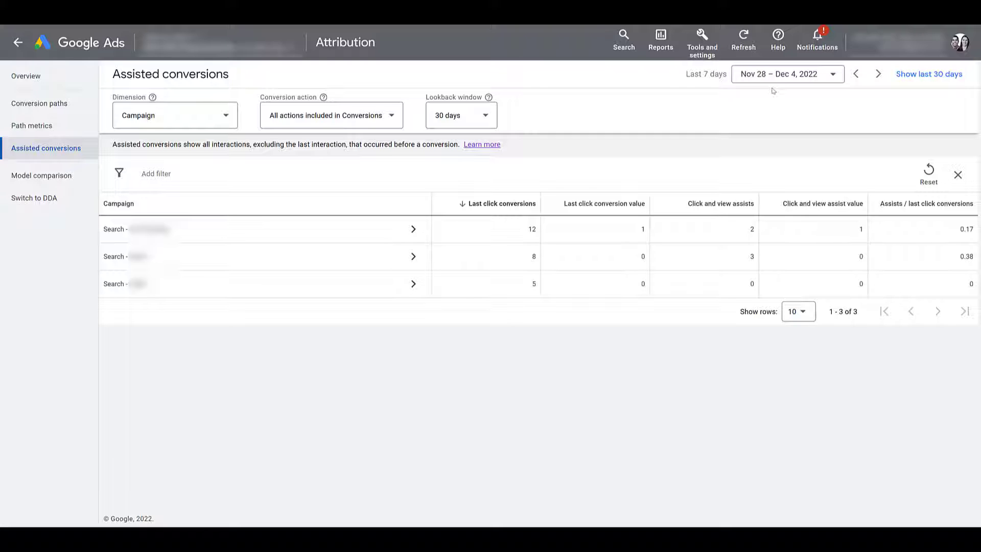
click(800, 78)
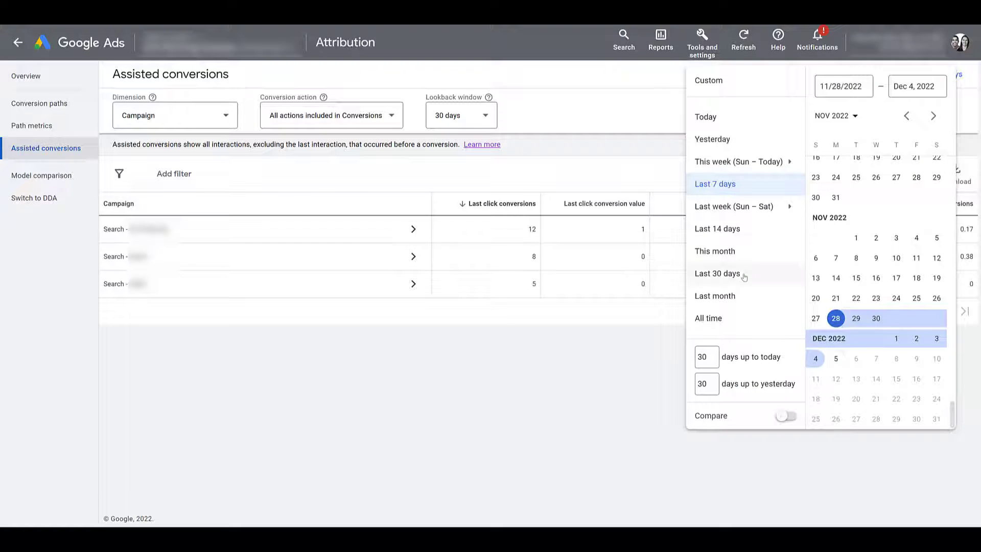
click(744, 276)
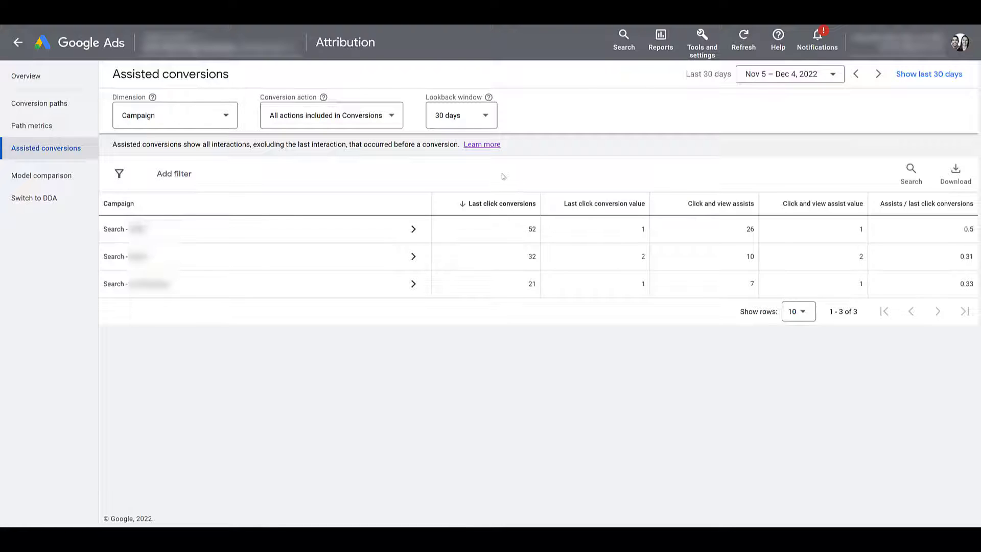
Show the Dimension checklist, from Network and Campaign type to Keyword, Creative and Device.
click(228, 118)
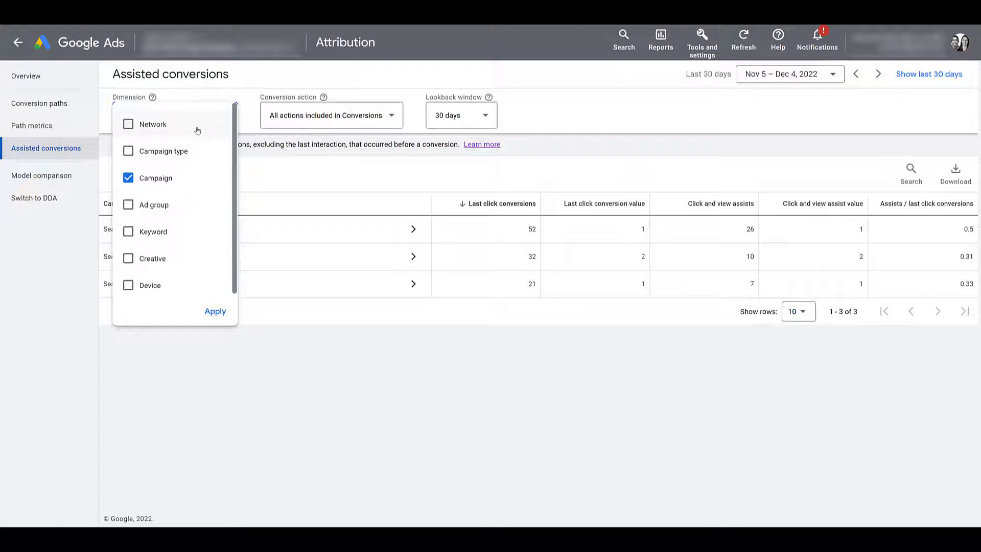
Replace the Campaign dimension with Ad group and apply it.
click(185, 185)
click(187, 207)
click(215, 311)
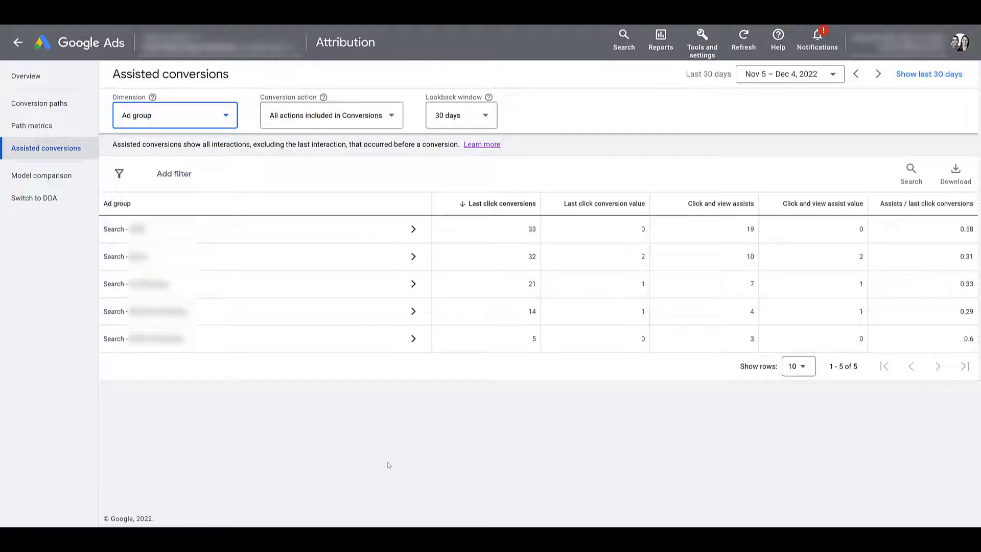
Add Campaign back alongside Ad group, then narrow the Campaign column.
click(186, 120)
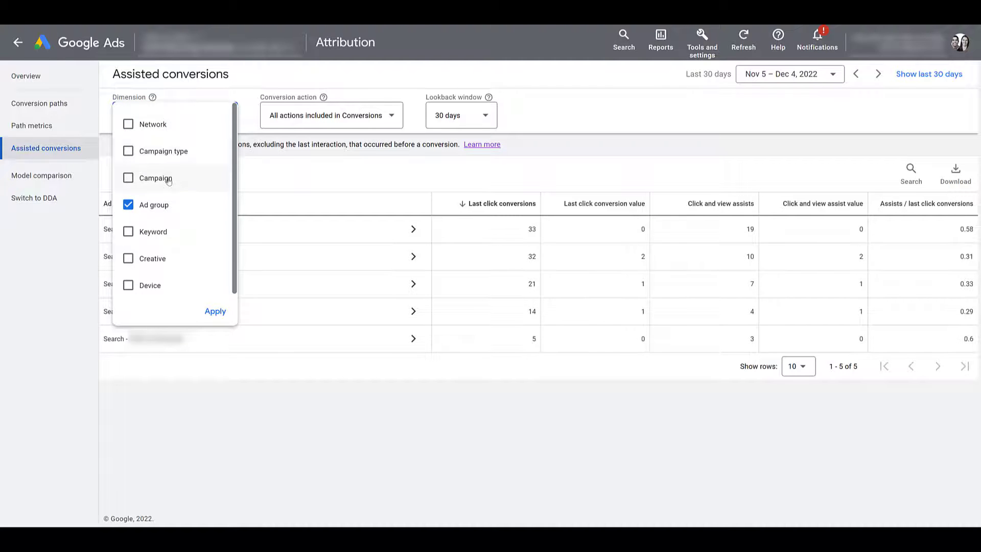
click(169, 180)
click(215, 312)
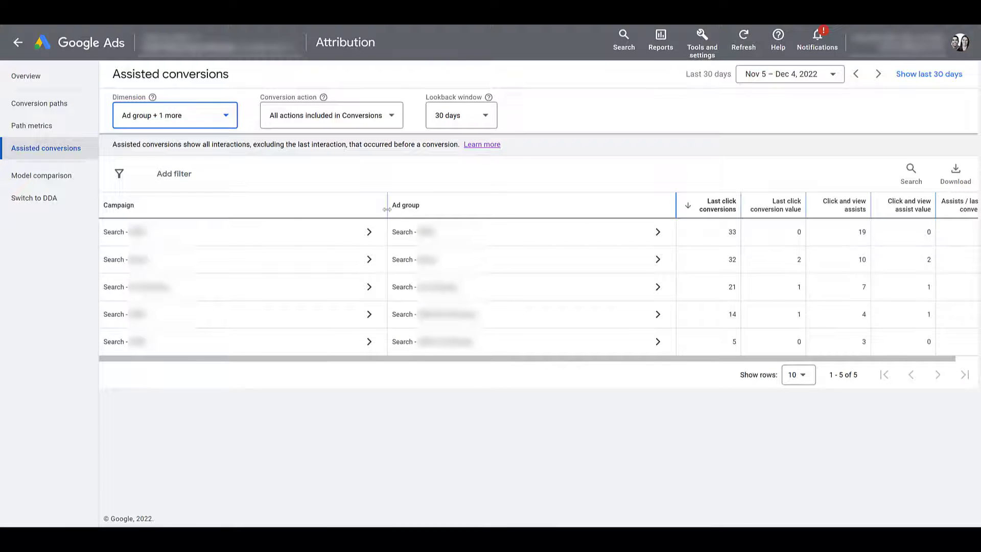
drag(387, 207, 282, 209)
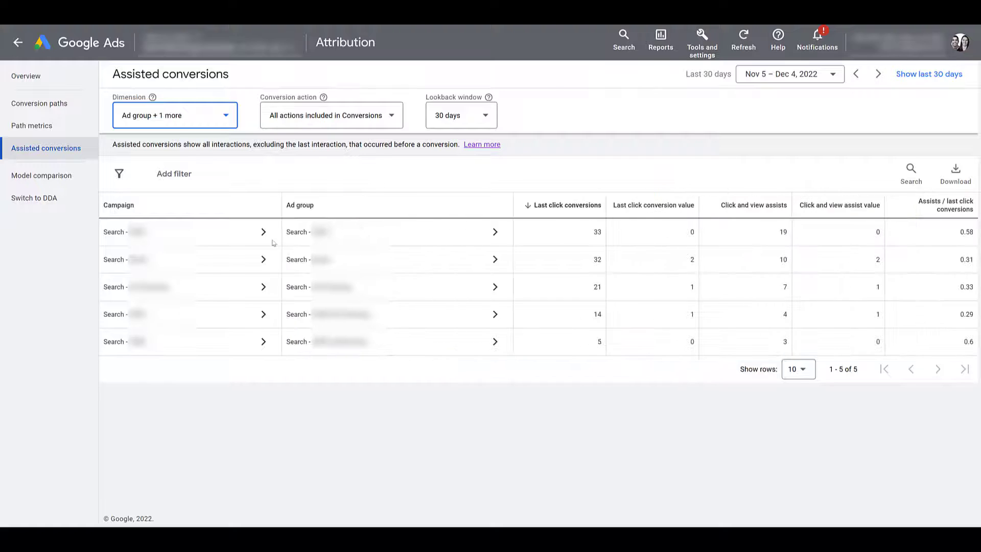
click(172, 126)
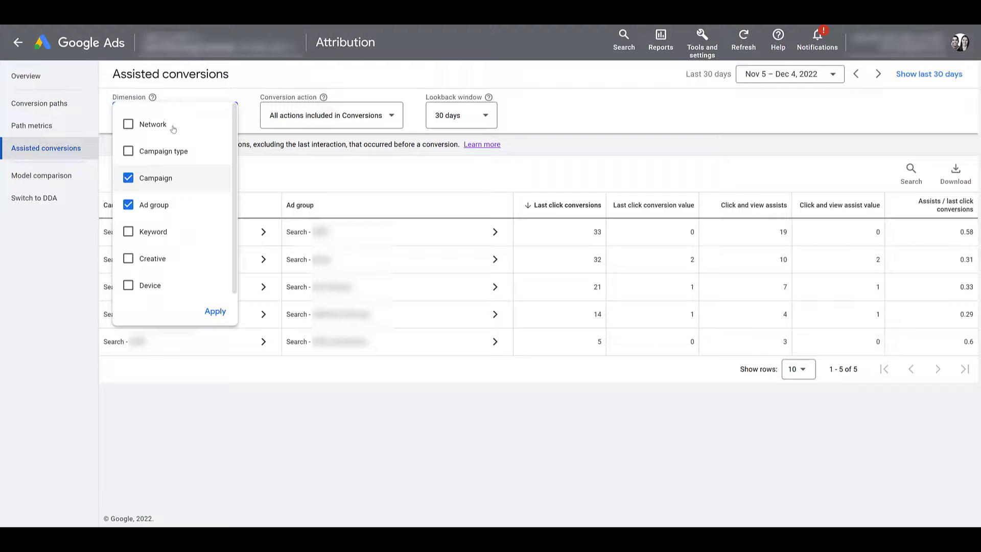
Add Keyword to the Campaign and Ad group dimensions, giving Keyword and Match type columns.
click(157, 235)
click(215, 312)
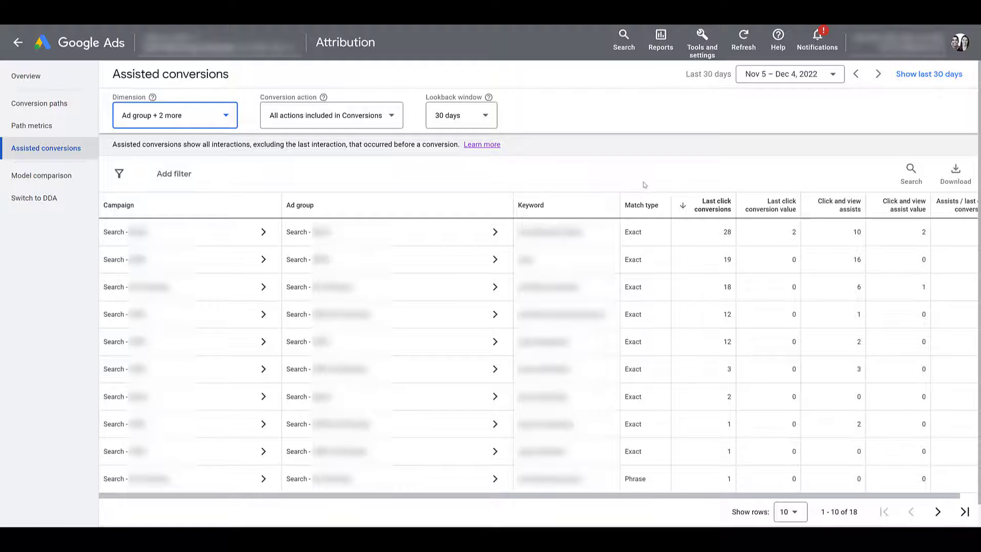
Break the report down by Device only, showing Computer (79) and Mobile (26) rows.
click(226, 117)
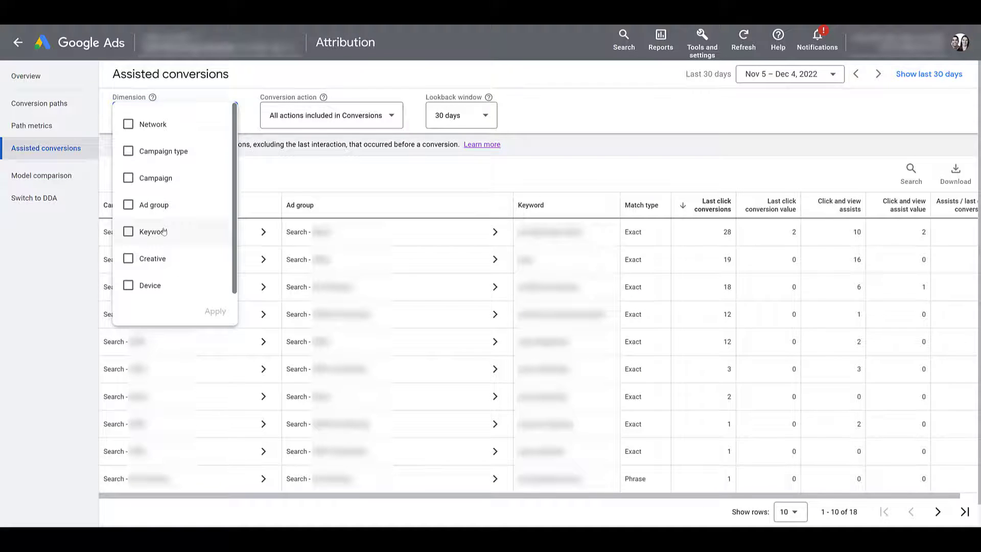
click(160, 290)
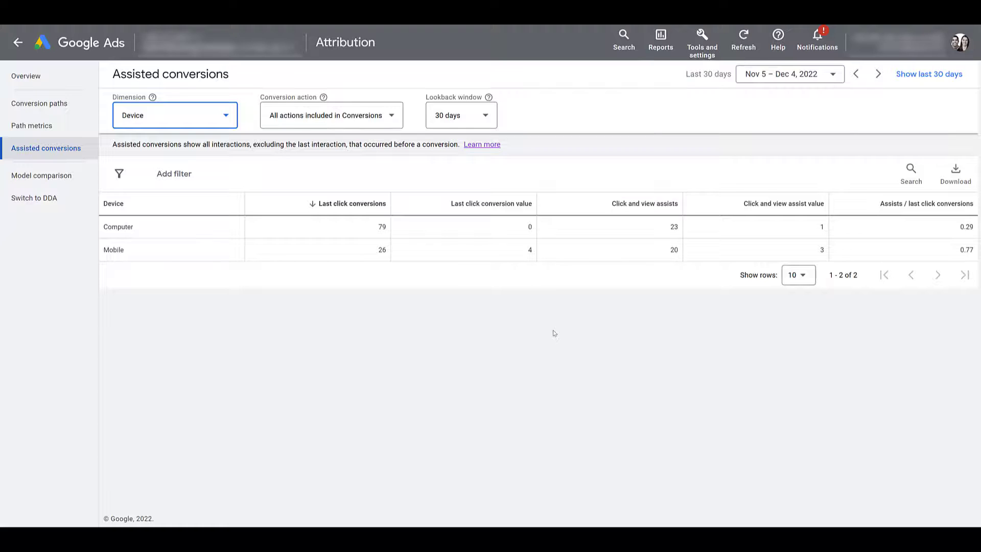
Swap the Device dimension for Campaign, showing three Search campaigns with 52, 32 and 21 conversions.
click(215, 120)
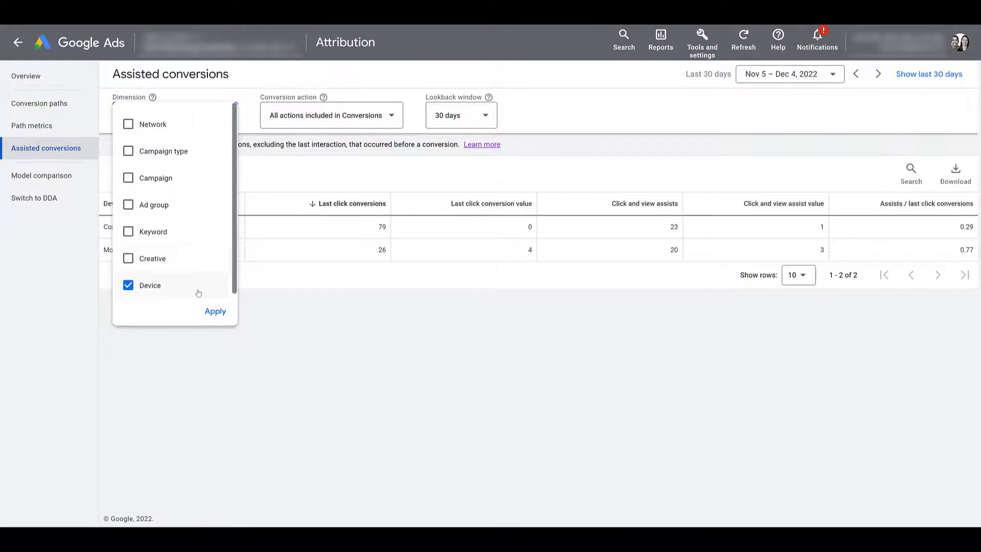
click(188, 179)
click(215, 312)
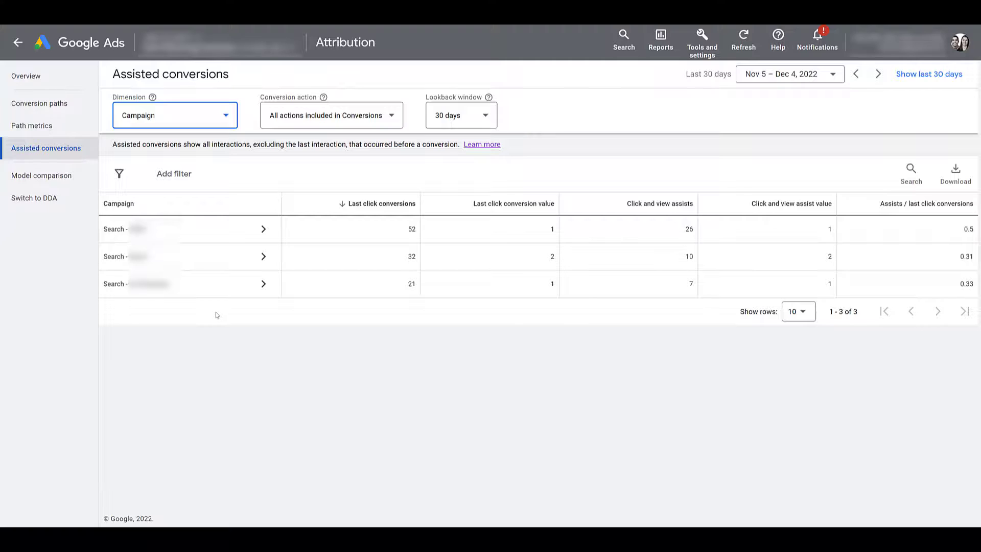
Check the Conversion action choices, then bring up the Tools and settings overview.
click(321, 125)
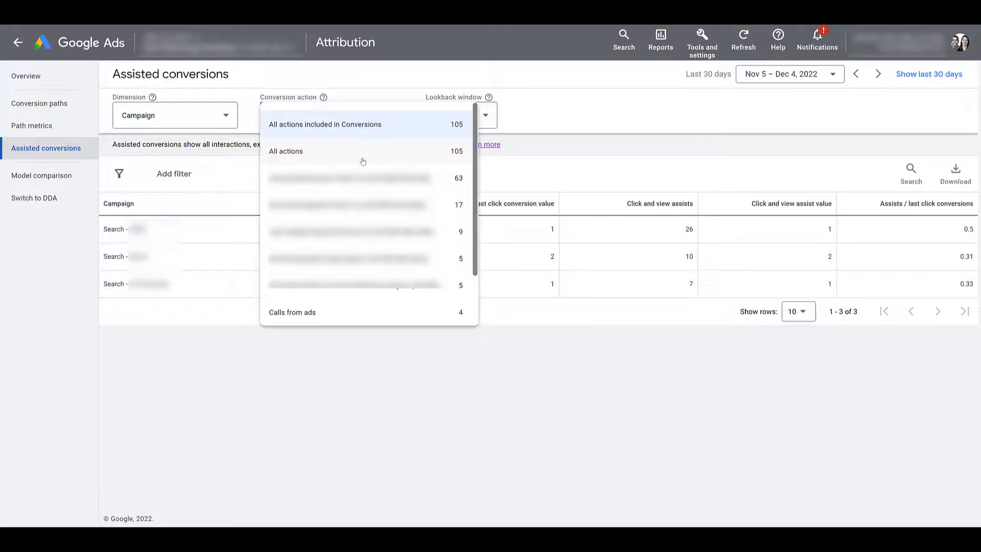
click(688, 50)
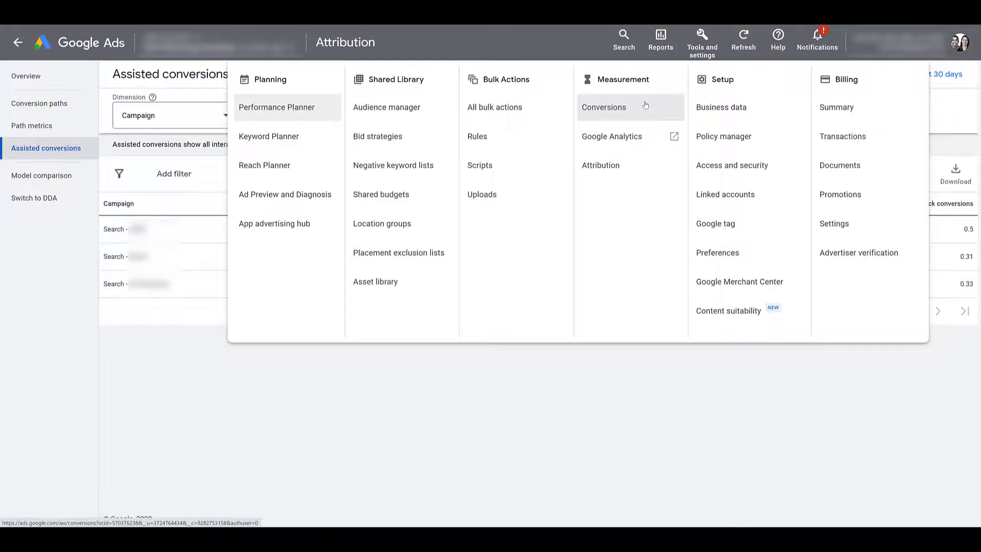
Limit the report to one conversion action, giving 32, 18 and 13 last click conversions.
click(456, 389)
click(403, 116)
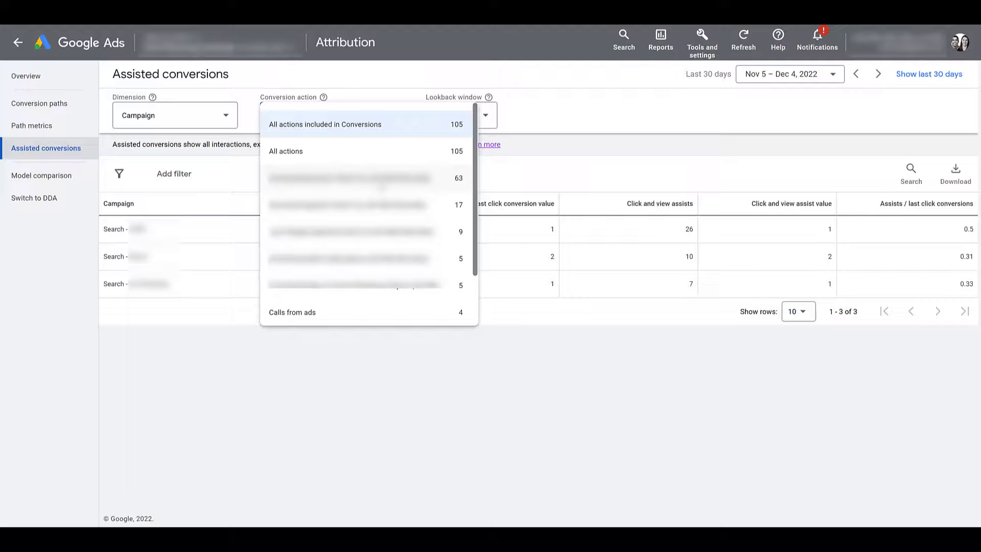
click(381, 185)
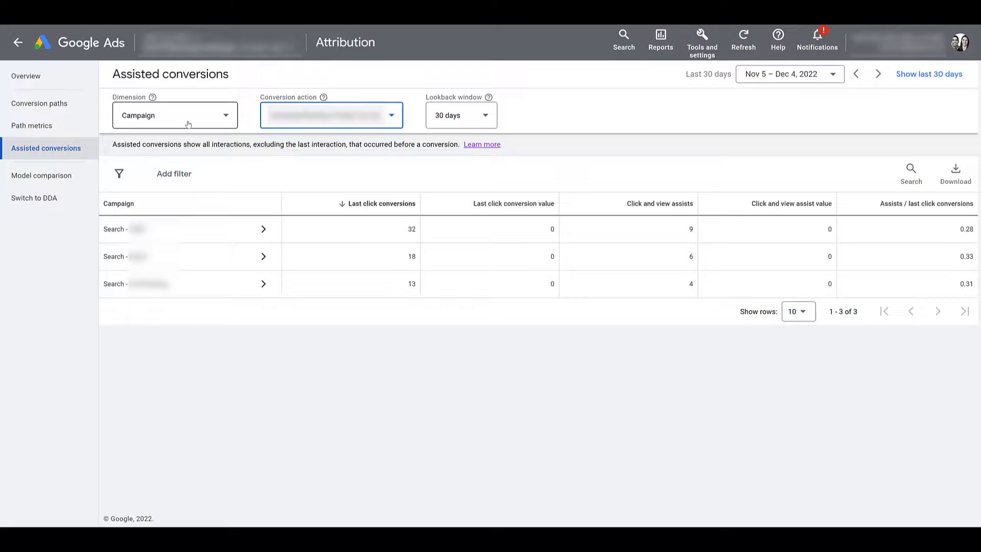
Switch the report's conversion action to All actions, restoring 52, 32 and 21 last click conversions.
click(301, 127)
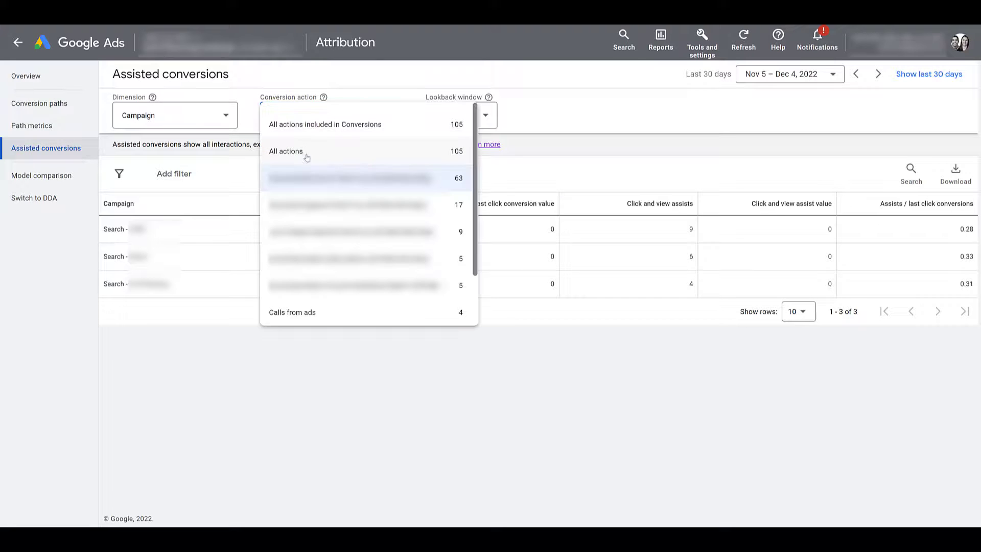
click(356, 160)
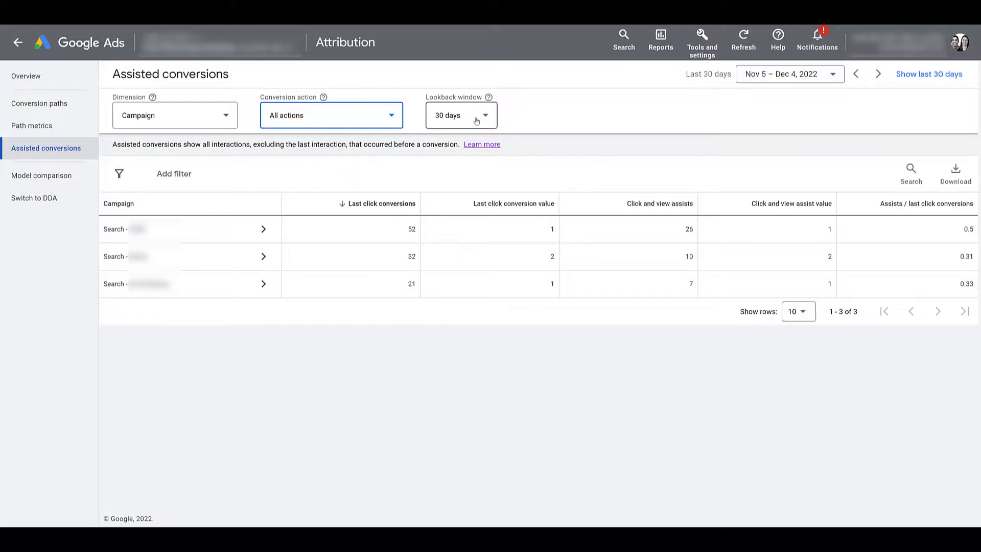
Set the lookback window to 90 days, adding YouTube - In-Stream and Display - Remarketing rows.
click(475, 121)
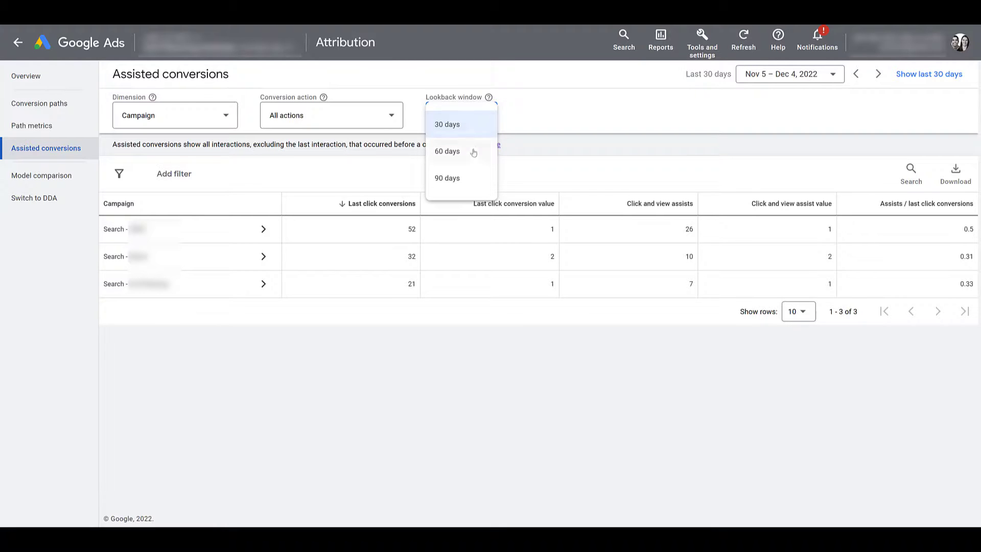
click(480, 187)
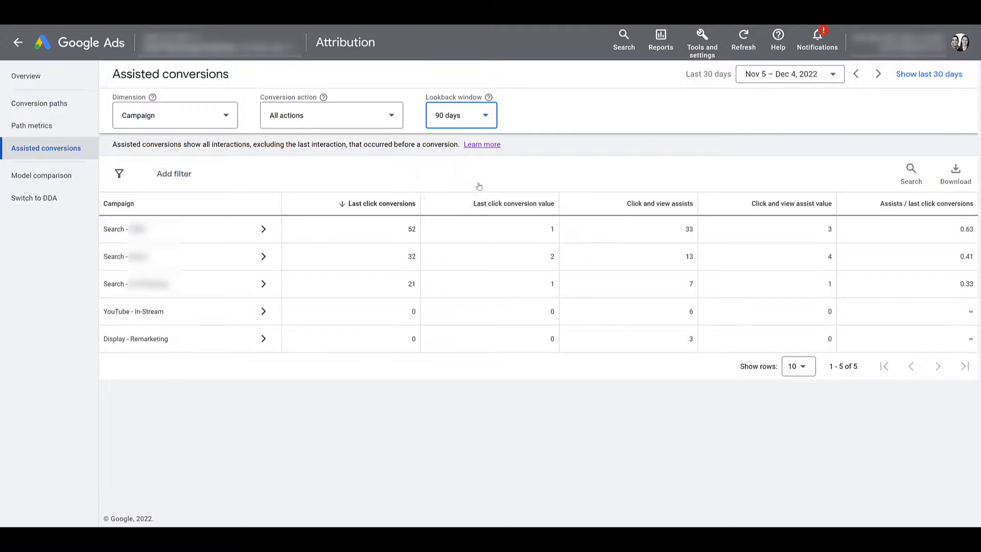